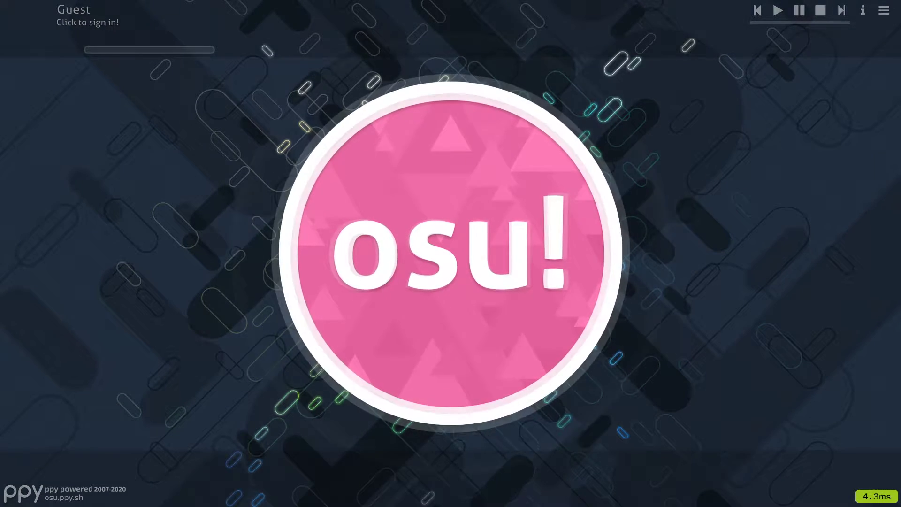
- Open the game options and review the general settings, including the release stream choices, keeping the stream on Stable
{"action": "left_click", "coordinate": [501, 252]}
{"action": "left_click", "coordinate": [557, 294]}
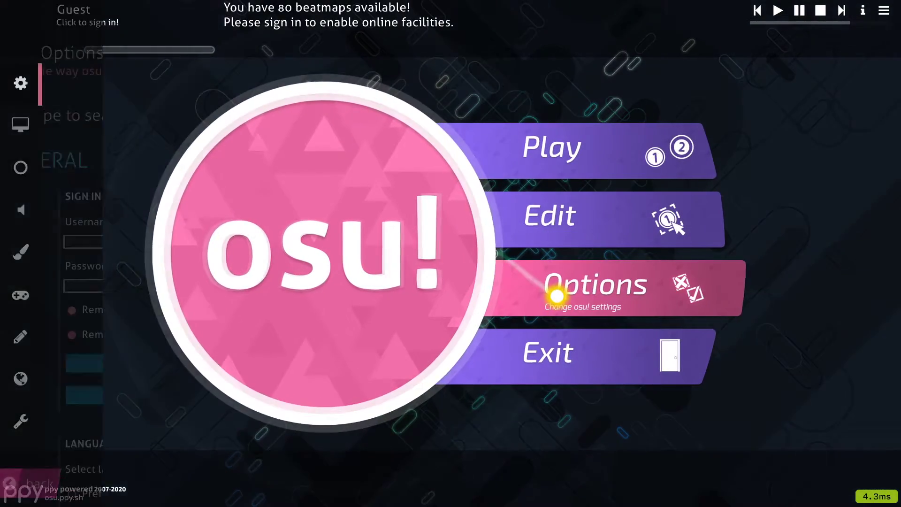
{"action": "scroll", "coordinate": [181, 260], "scroll_direction": "down", "scroll_amount": 5}
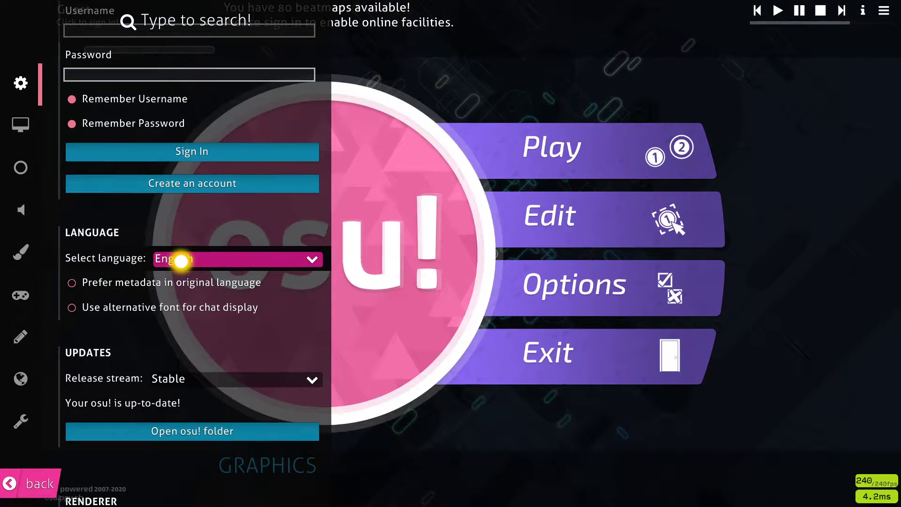
{"action": "scroll", "coordinate": [181, 260], "scroll_direction": "down", "scroll_amount": 3}
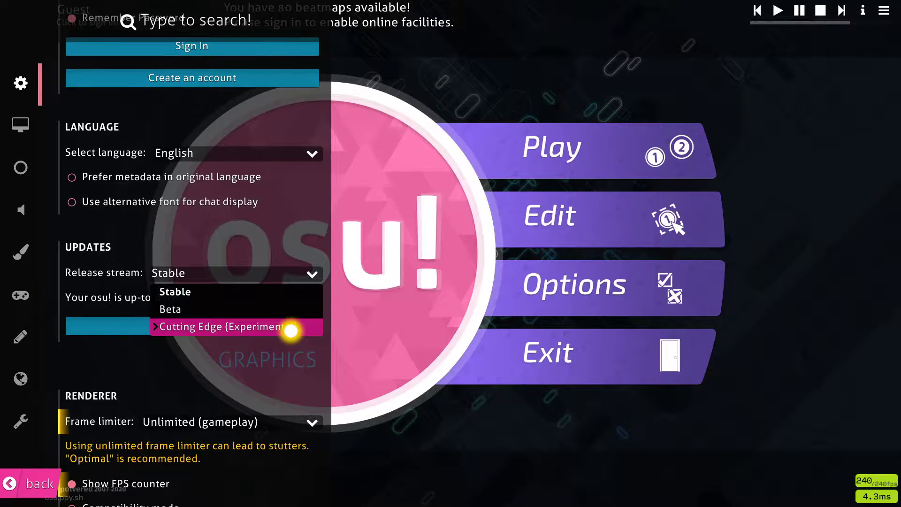
{"action": "left_click", "coordinate": [320, 274]}
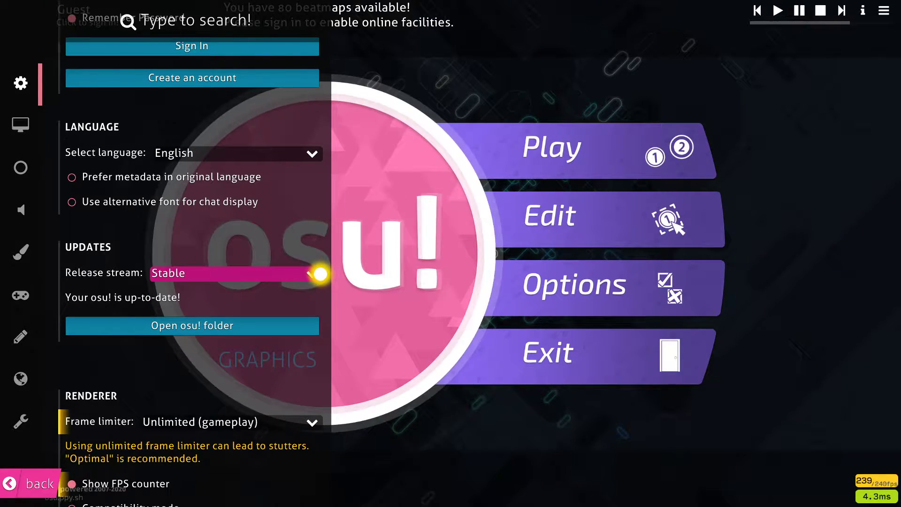
{"action": "scroll", "coordinate": [298, 264], "scroll_direction": "down", "scroll_amount": 3}
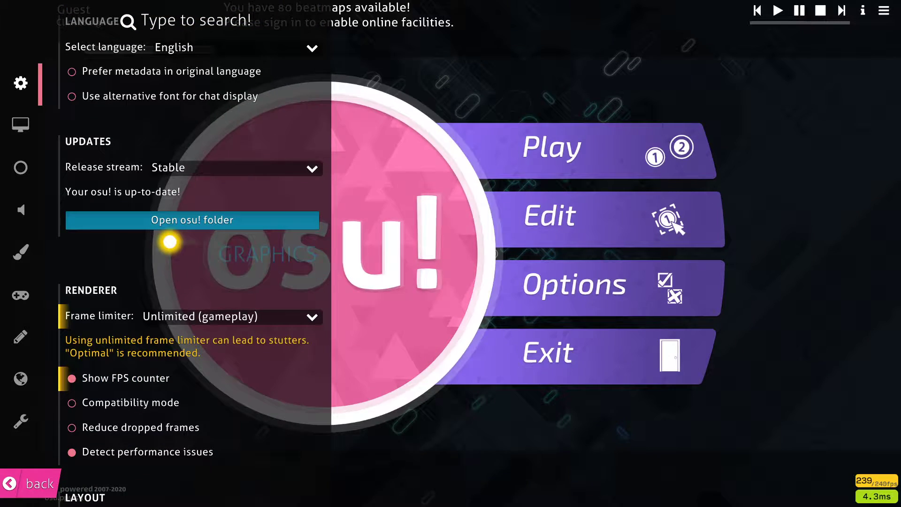
- Try the Optimal frame limiter in the renderer settings and return it to Unlimited (gameplay)
{"action": "scroll", "coordinate": [169, 242], "scroll_direction": "down", "scroll_amount": 3}
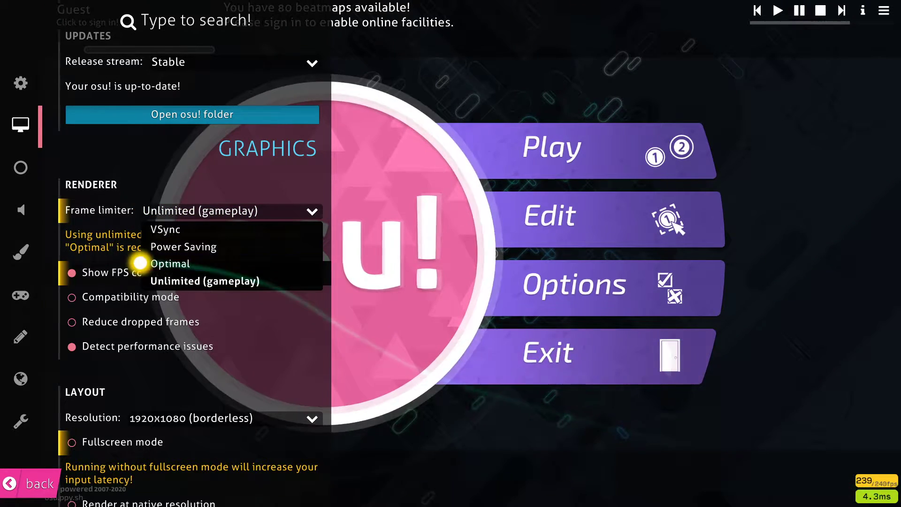
{"action": "left_click", "coordinate": [181, 264]}
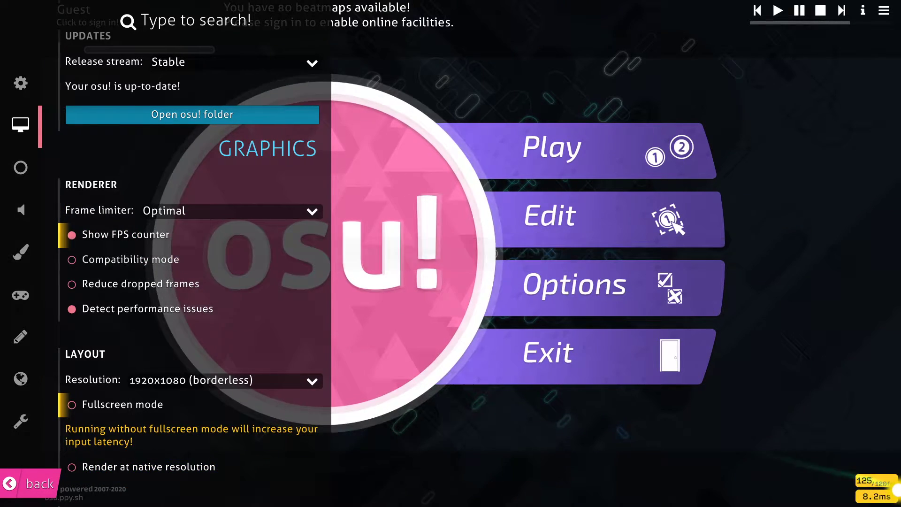
{"action": "left_click", "coordinate": [217, 218]}
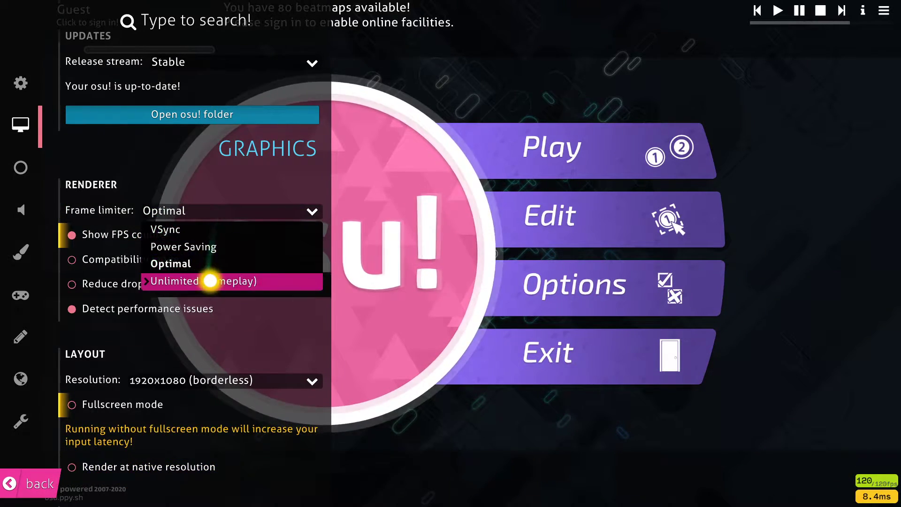
{"action": "left_click", "coordinate": [210, 281]}
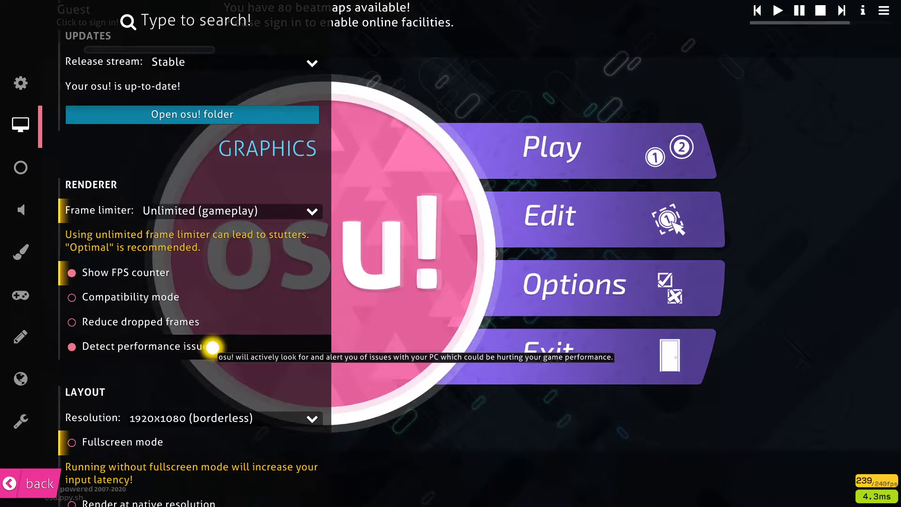
- Review the renderer, layout, detail, main menu and song select graphics settings, and the general gameplay settings
{"action": "scroll", "coordinate": [212, 347], "scroll_direction": "down", "scroll_amount": 3}
{"action": "scroll", "coordinate": [212, 347], "scroll_direction": "down", "scroll_amount": 3}
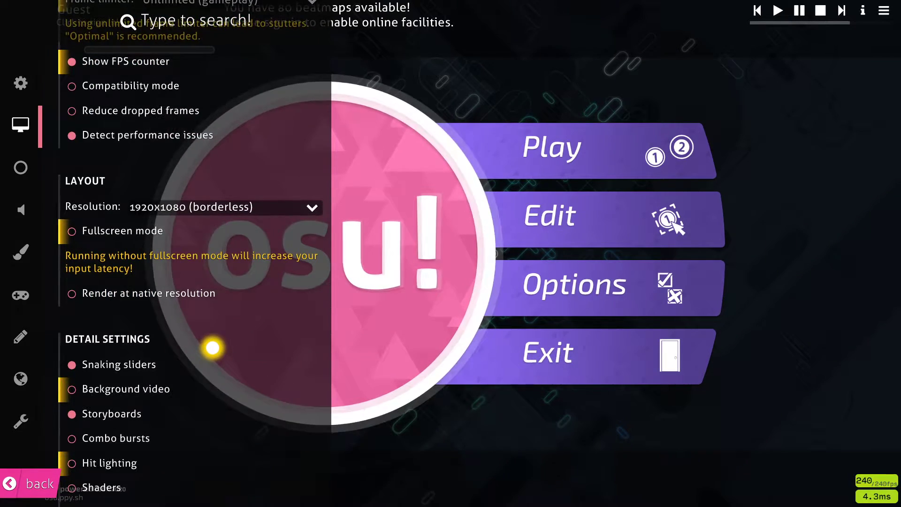
{"action": "scroll", "coordinate": [212, 347], "scroll_direction": "down", "scroll_amount": 3}
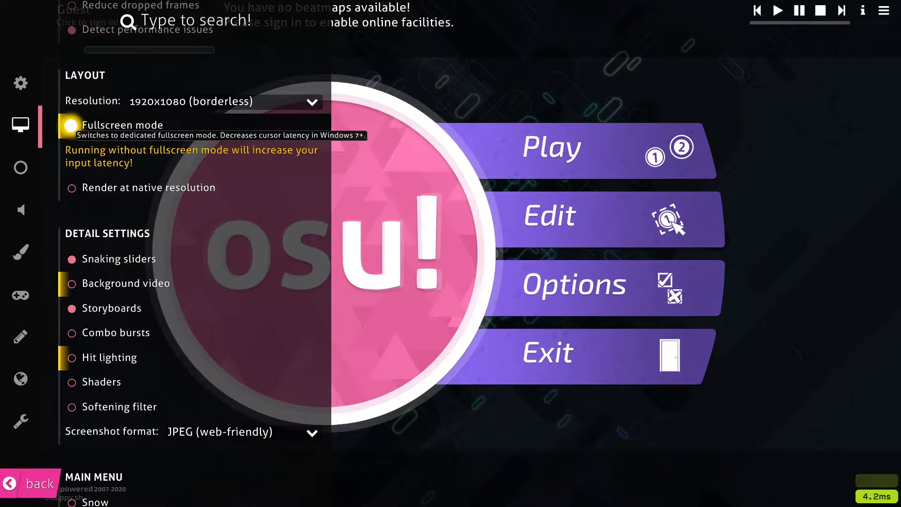
{"action": "scroll", "coordinate": [180, 203], "scroll_direction": "down", "scroll_amount": 3}
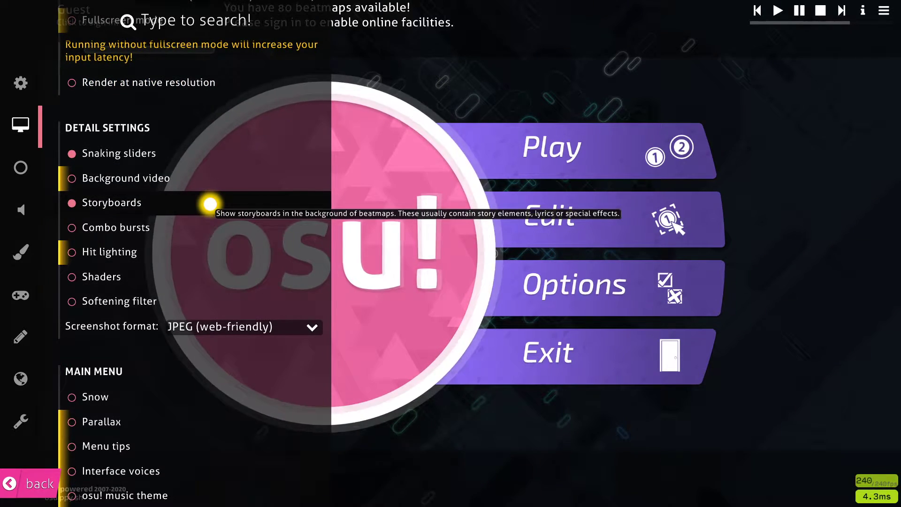
{"action": "scroll", "coordinate": [253, 207], "scroll_direction": "up", "scroll_amount": 3}
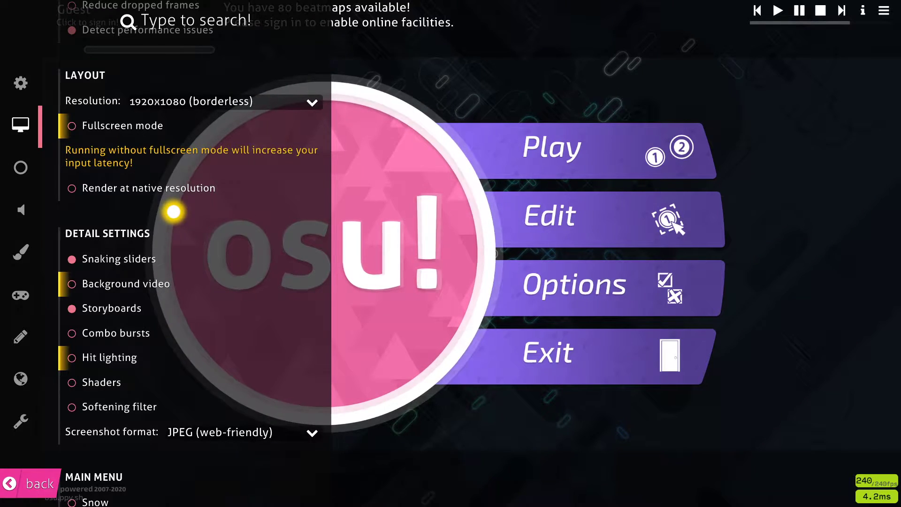
{"action": "scroll", "coordinate": [173, 212], "scroll_direction": "down", "scroll_amount": 3}
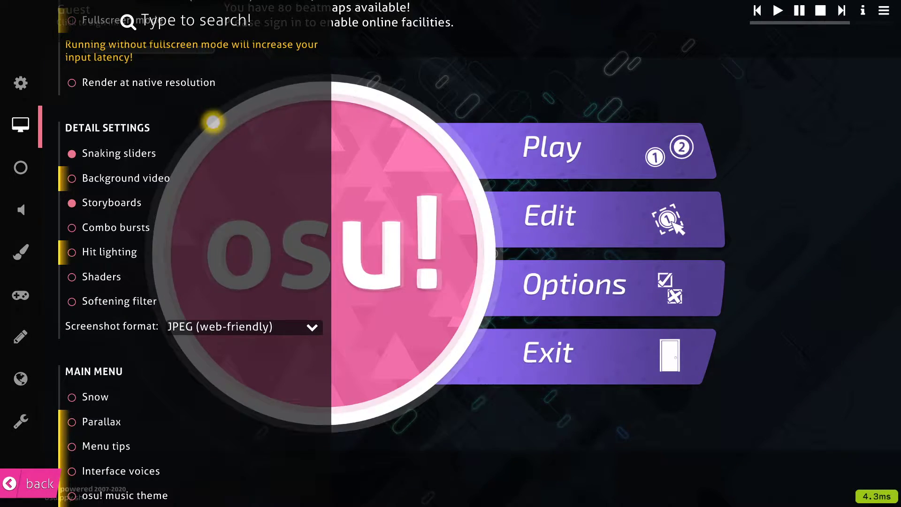
{"action": "scroll", "coordinate": [213, 122], "scroll_direction": "down", "scroll_amount": 5}
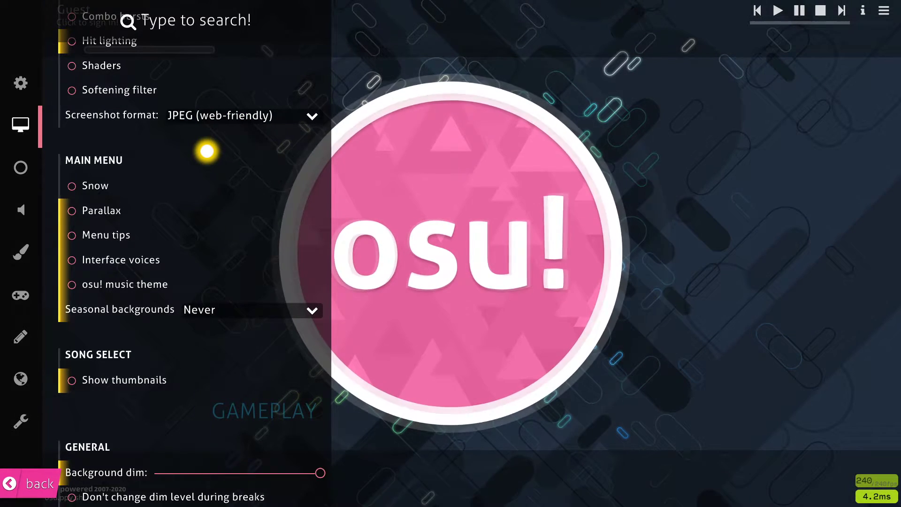
{"action": "scroll", "coordinate": [207, 151], "scroll_direction": "down", "scroll_amount": 3}
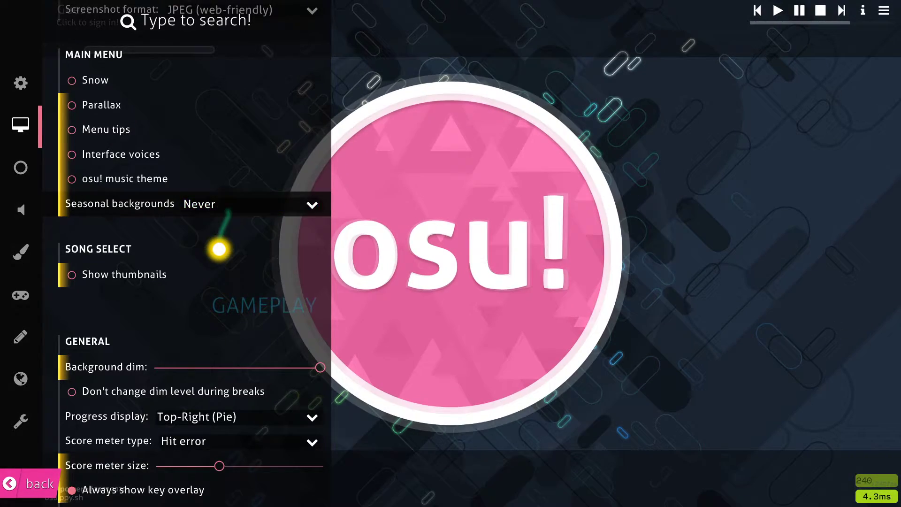
{"action": "scroll", "coordinate": [221, 248], "scroll_direction": "down", "scroll_amount": 6}
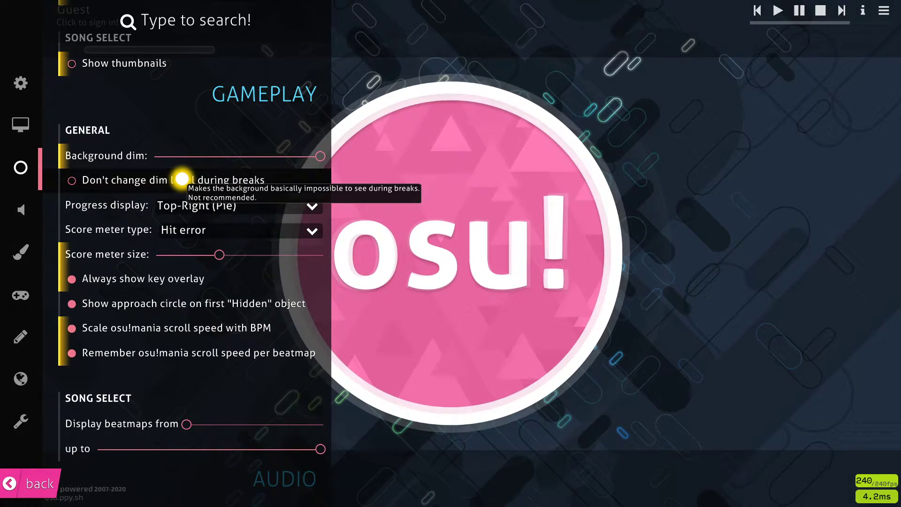
{"action": "scroll", "coordinate": [182, 178], "scroll_direction": "down", "scroll_amount": 3}
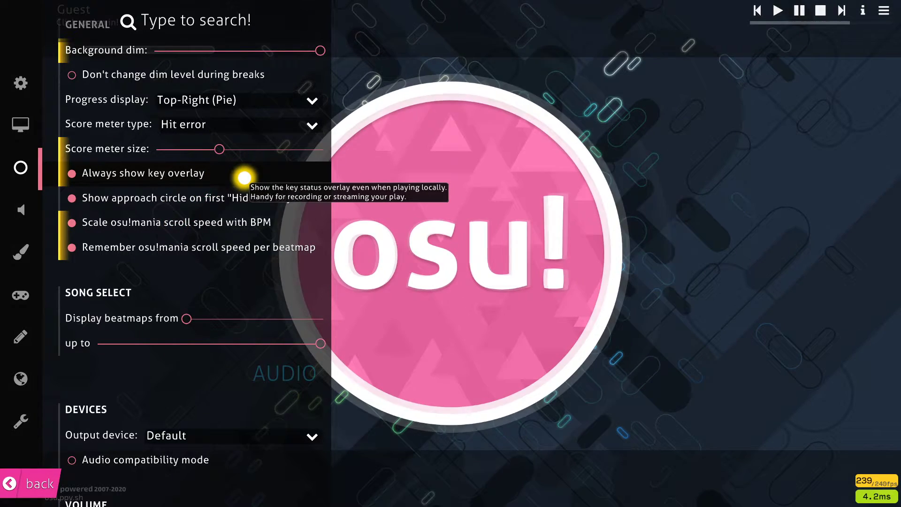
- Set the effect volume to 80% in the audio settings
{"action": "scroll", "coordinate": [244, 177], "scroll_direction": "down", "scroll_amount": 5}
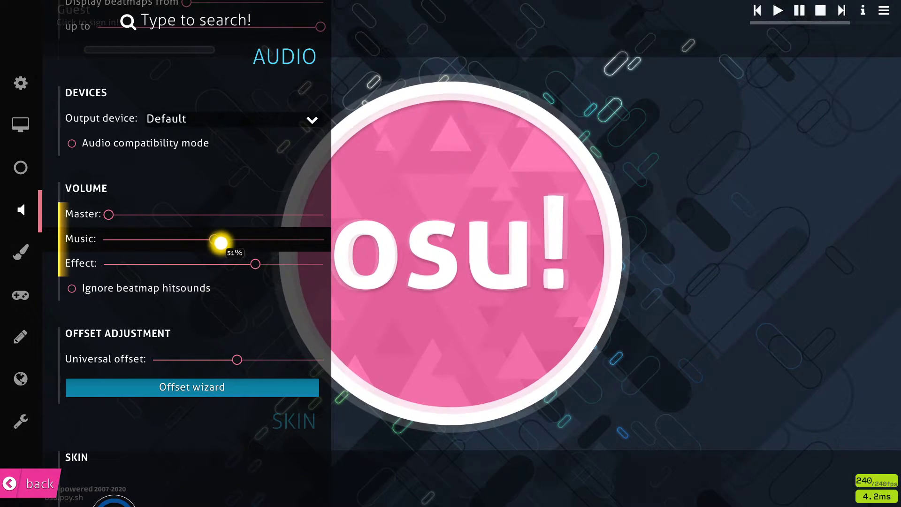
{"action": "left_click_drag", "start_coordinate": [254, 264], "coordinate": [277, 264]}
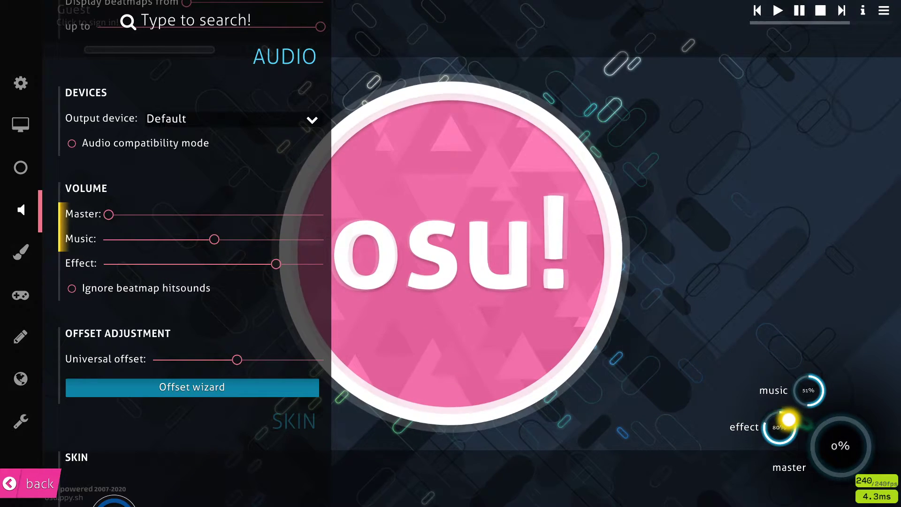
- Review the beatmap hitsound option, the universal offset and the skin settings
{"action": "scroll", "coordinate": [226, 307], "scroll_direction": "down", "scroll_amount": 3}
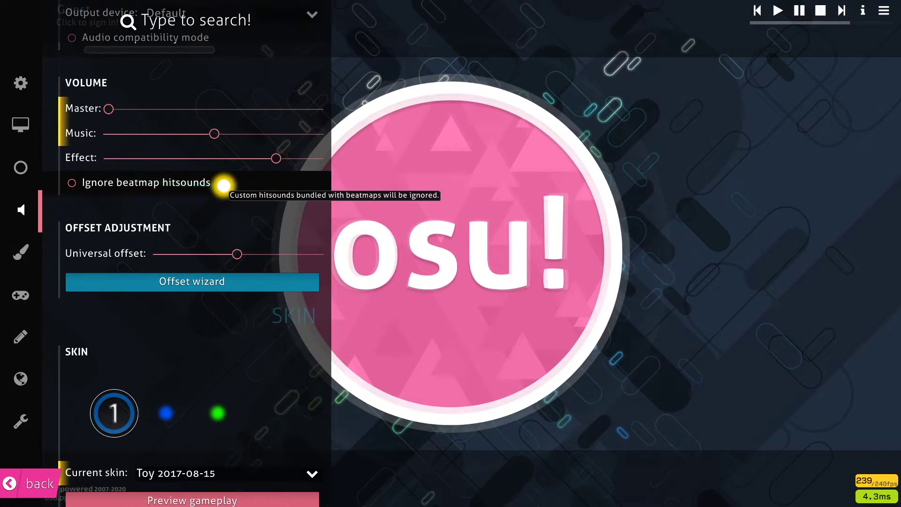
{"action": "mouse_move", "coordinate": [238, 254]}
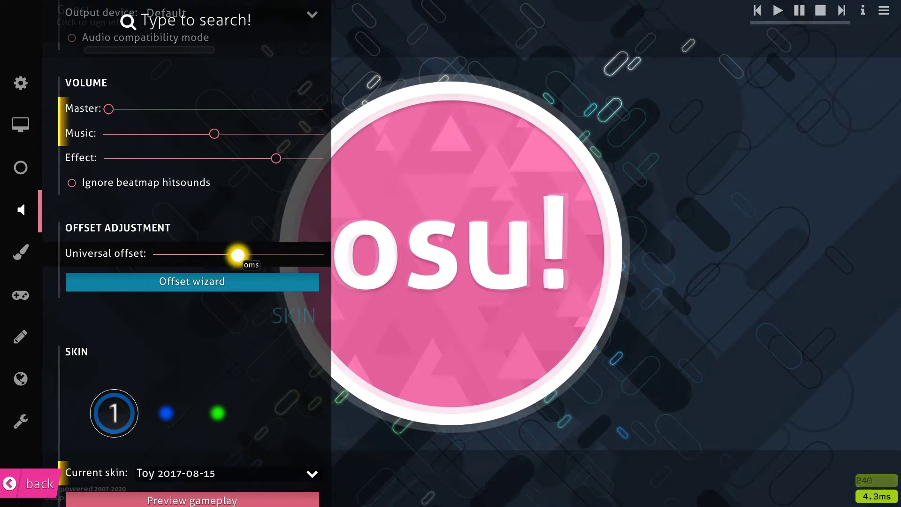
{"action": "scroll", "coordinate": [237, 254], "scroll_direction": "down", "scroll_amount": 6}
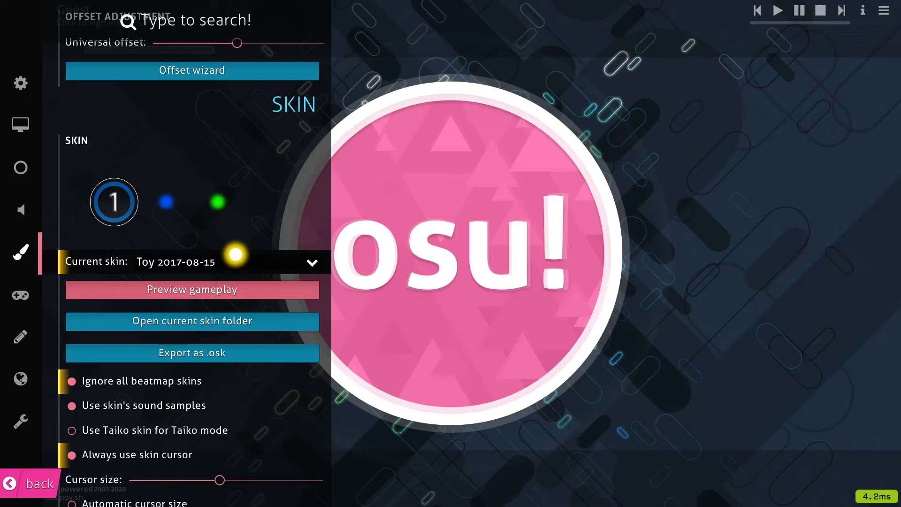
{"action": "scroll", "coordinate": [236, 254], "scroll_direction": "up", "scroll_amount": 3}
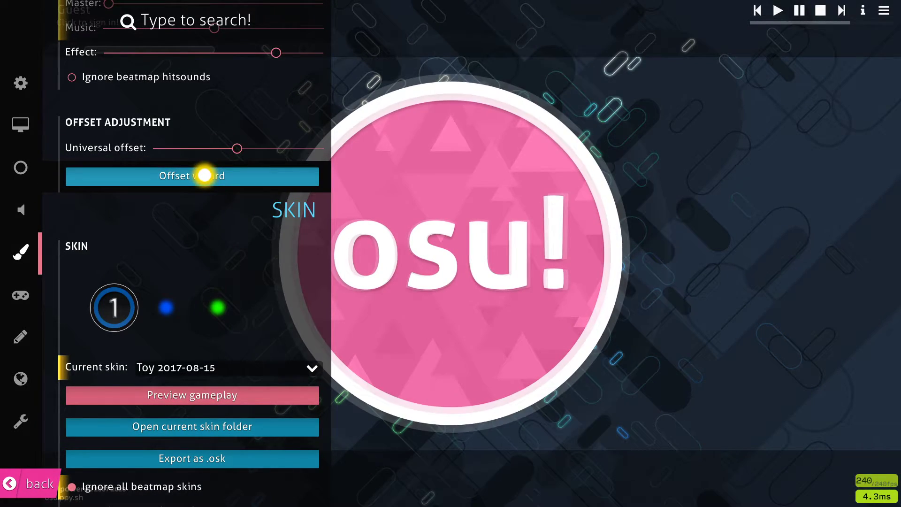
{"action": "scroll", "coordinate": [224, 258], "scroll_direction": "down", "scroll_amount": 3}
{"action": "scroll", "coordinate": [223, 260], "scroll_direction": "down", "scroll_amount": 3}
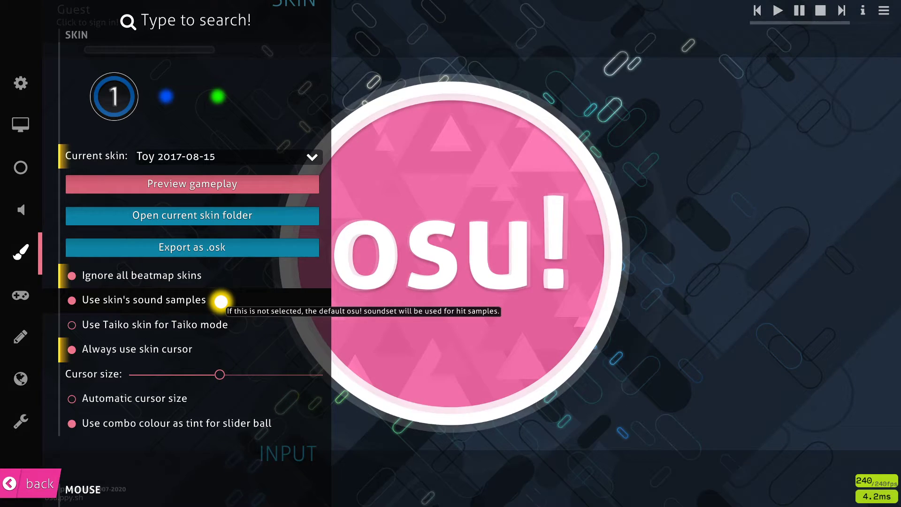
{"action": "scroll", "coordinate": [221, 300], "scroll_direction": "down", "scroll_amount": 3}
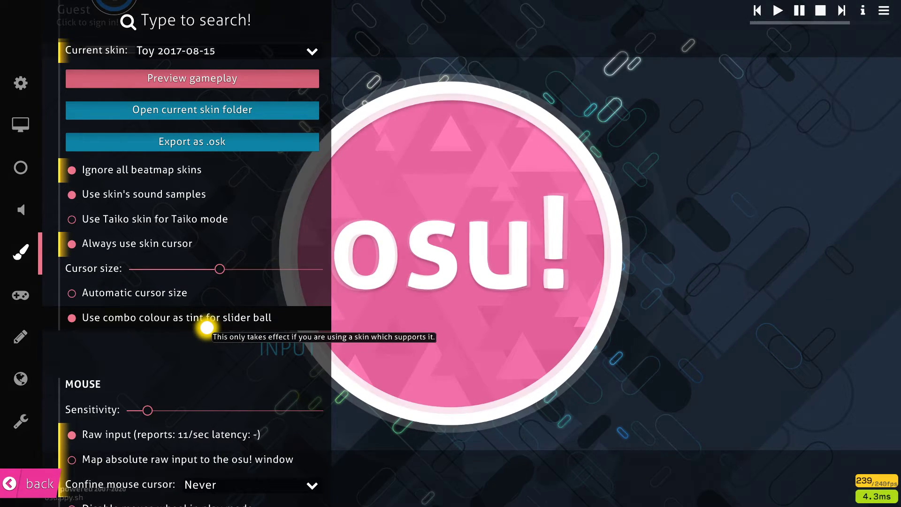
- Review the mouse, keyboard, editor and online alert settings, including the cursor confinement choices, and close the options
{"action": "scroll", "coordinate": [201, 327], "scroll_direction": "down", "scroll_amount": 5}
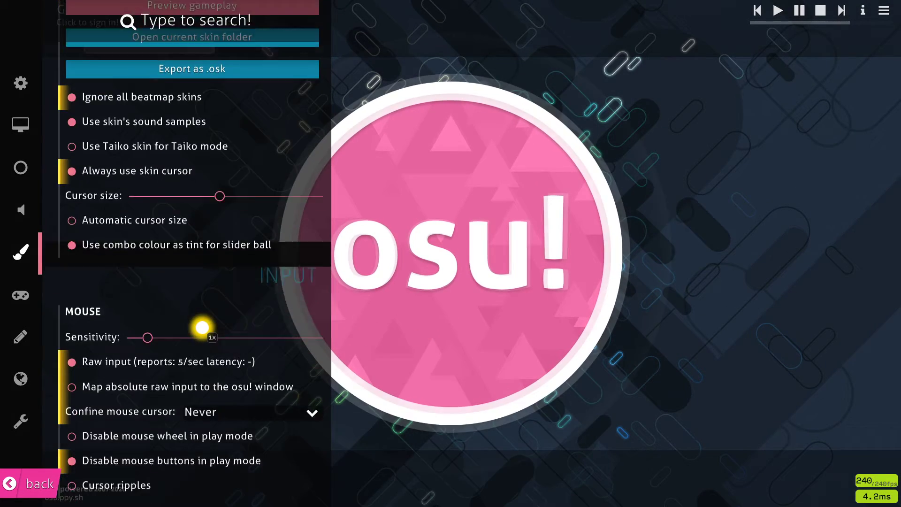
{"action": "mouse_move", "coordinate": [147, 198]}
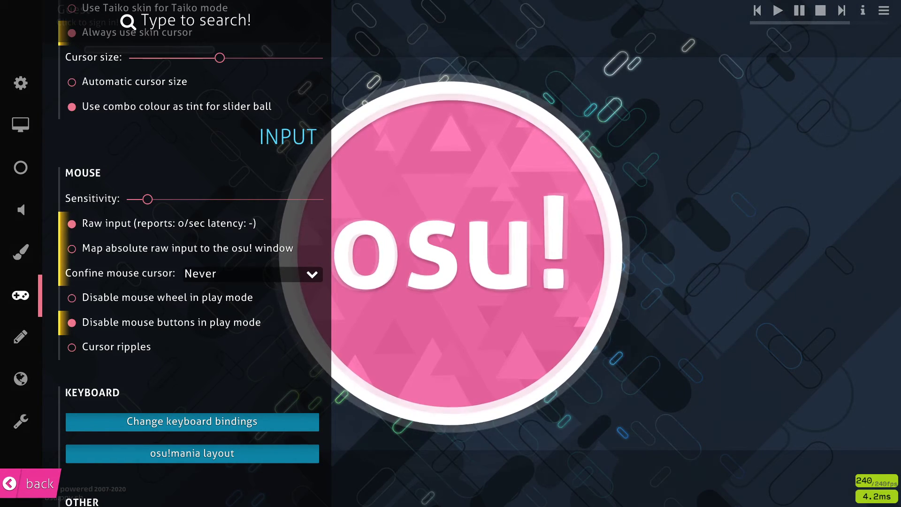
{"action": "mouse_move", "coordinate": [252, 218]}
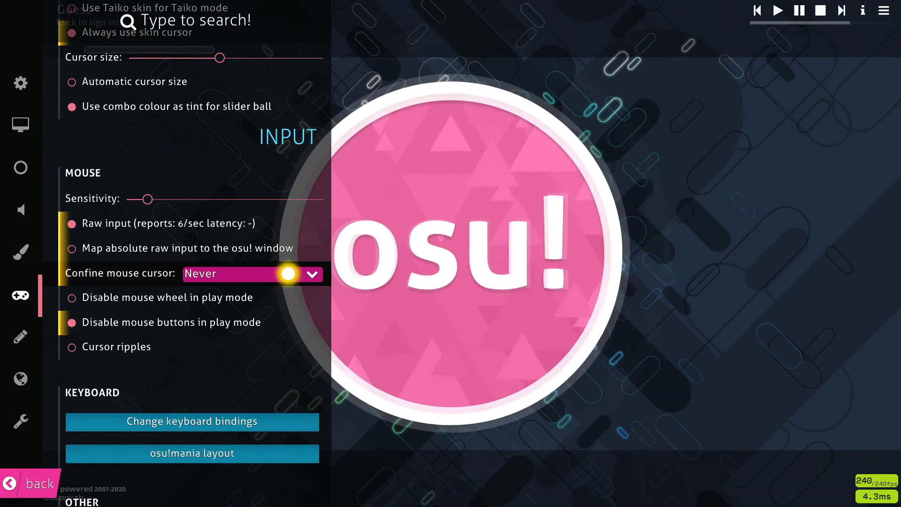
{"action": "left_click", "coordinate": [317, 280]}
{"action": "left_click", "coordinate": [311, 278]}
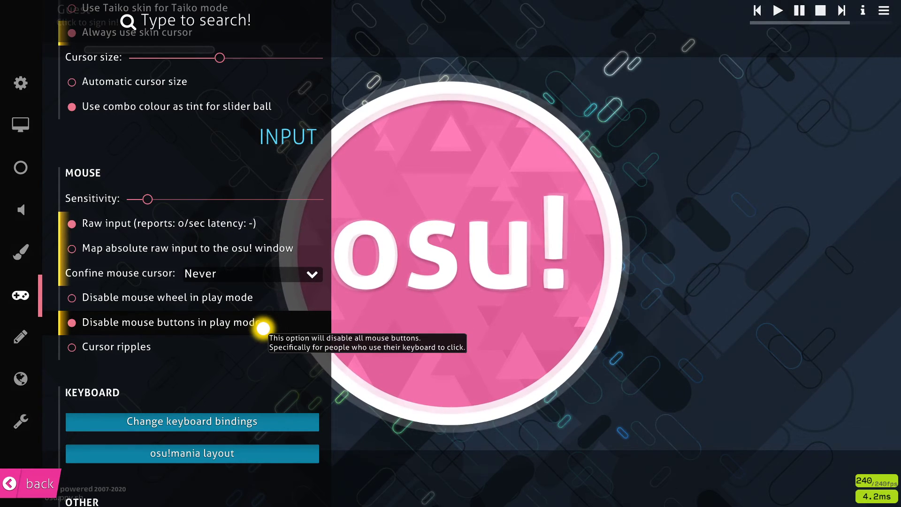
{"action": "scroll", "coordinate": [263, 328], "scroll_direction": "down", "scroll_amount": 3}
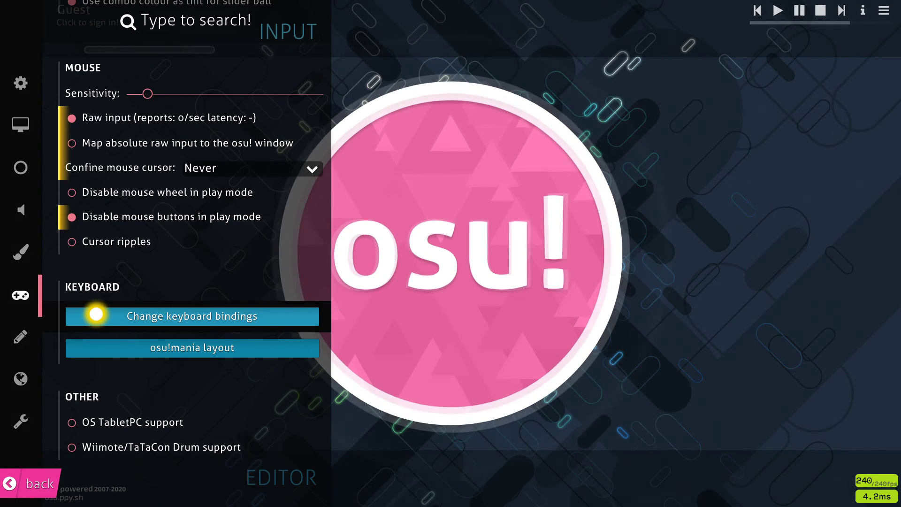
{"action": "scroll", "coordinate": [96, 314], "scroll_direction": "down", "scroll_amount": 14}
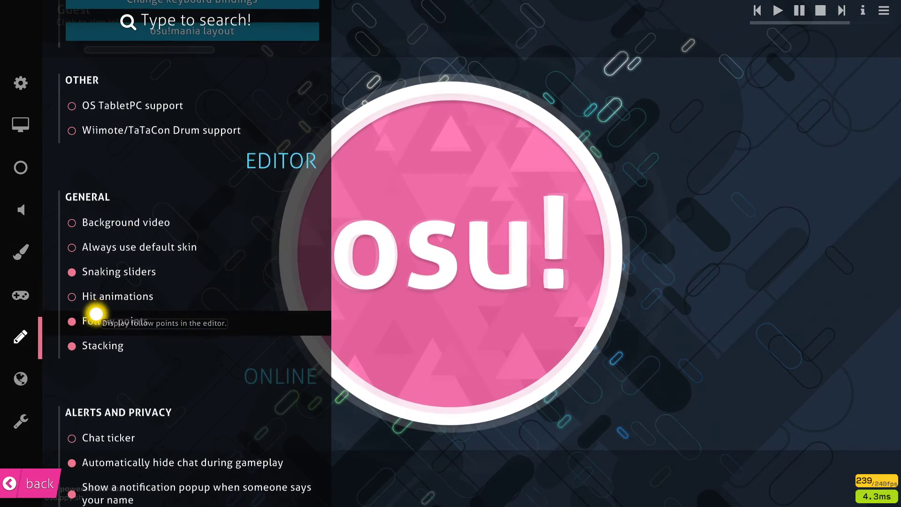
{"action": "scroll", "coordinate": [96, 314], "scroll_direction": "down", "scroll_amount": 3}
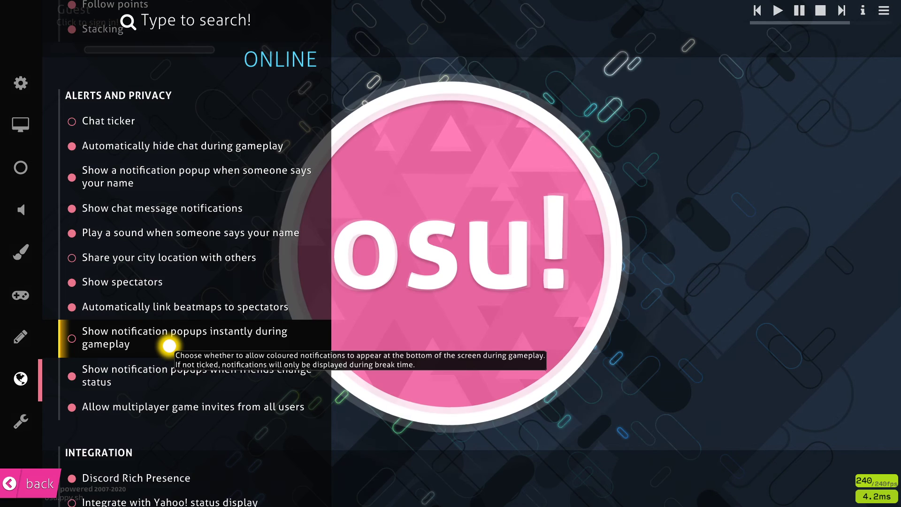
{"action": "key", "text": "Escape"}
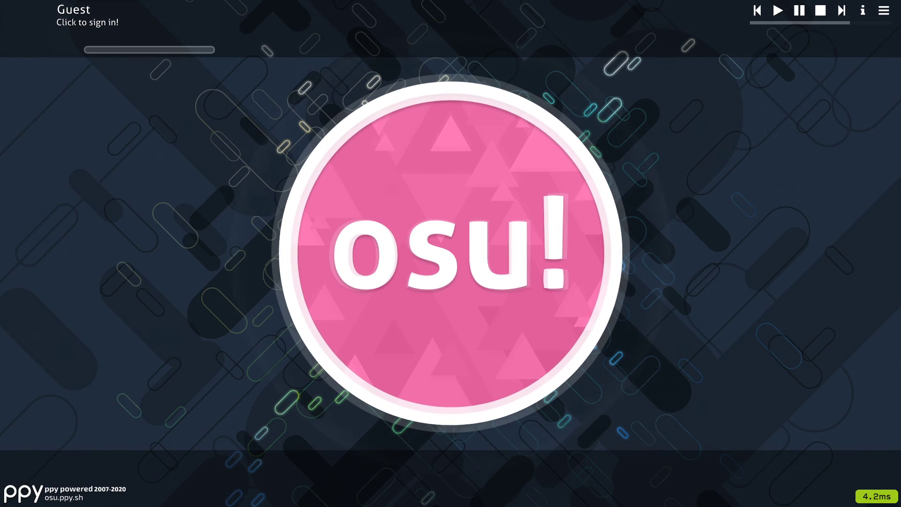